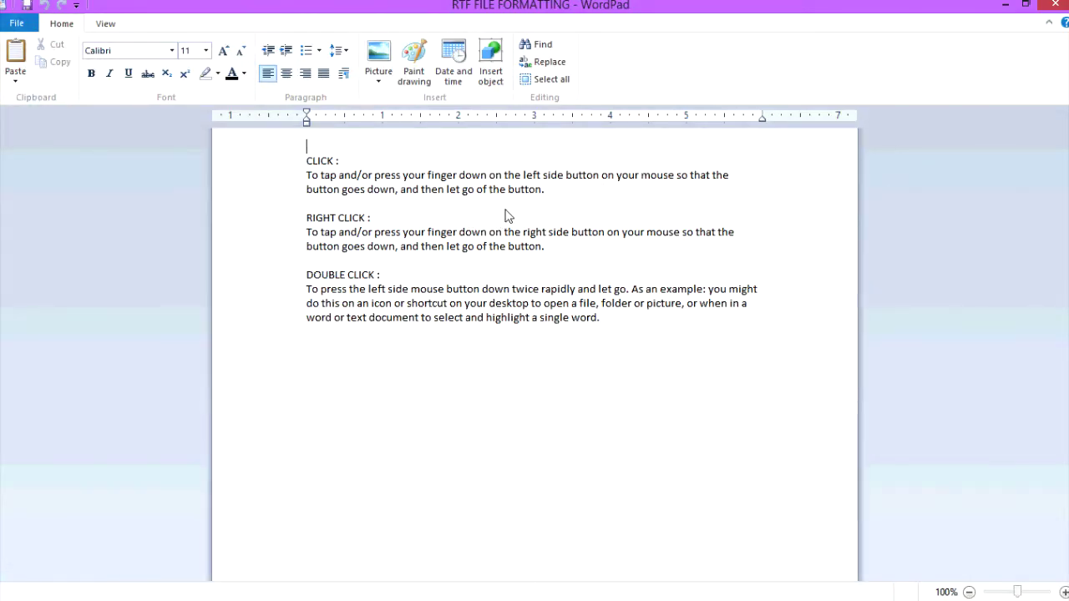
Step: Zoom the definitions document to 170% and select, then deselect, the CLICK paragraph
scroll(550, 200, "up", 7)
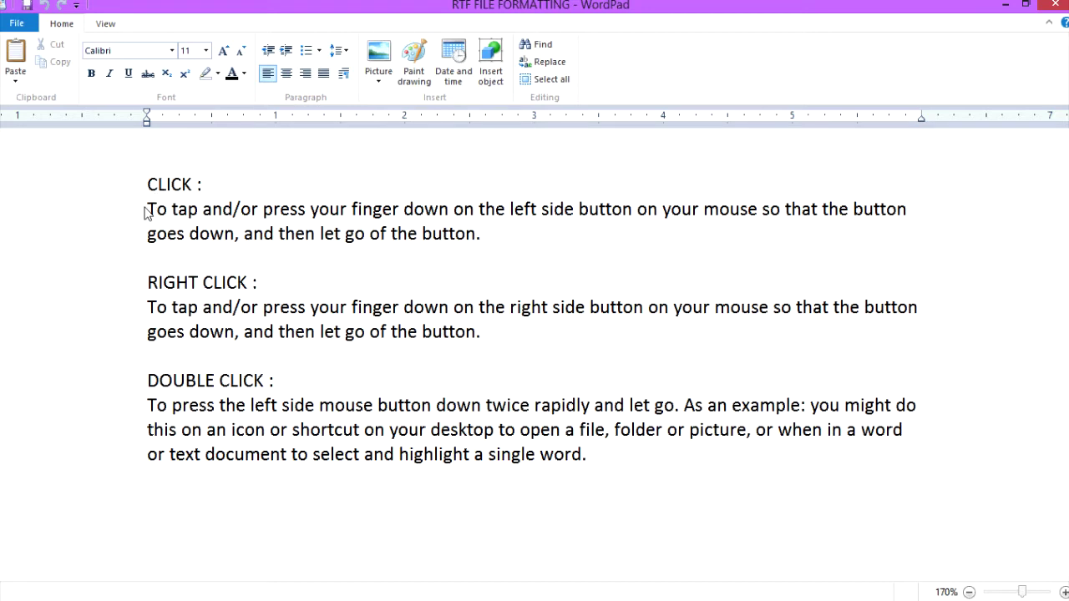
left_click_drag(147, 216, 148, 231)
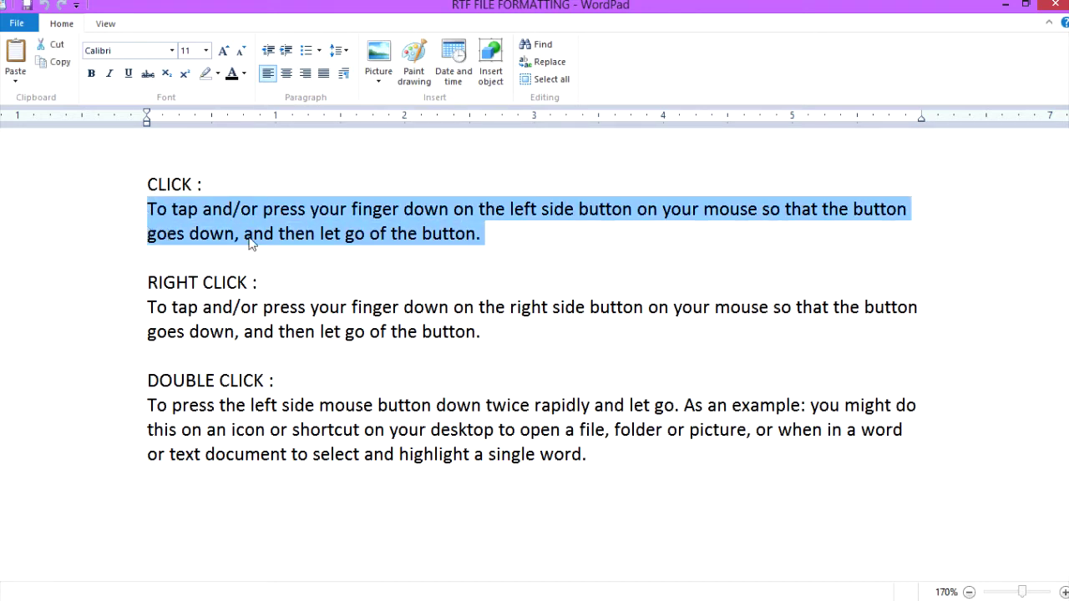
left_click(392, 225)
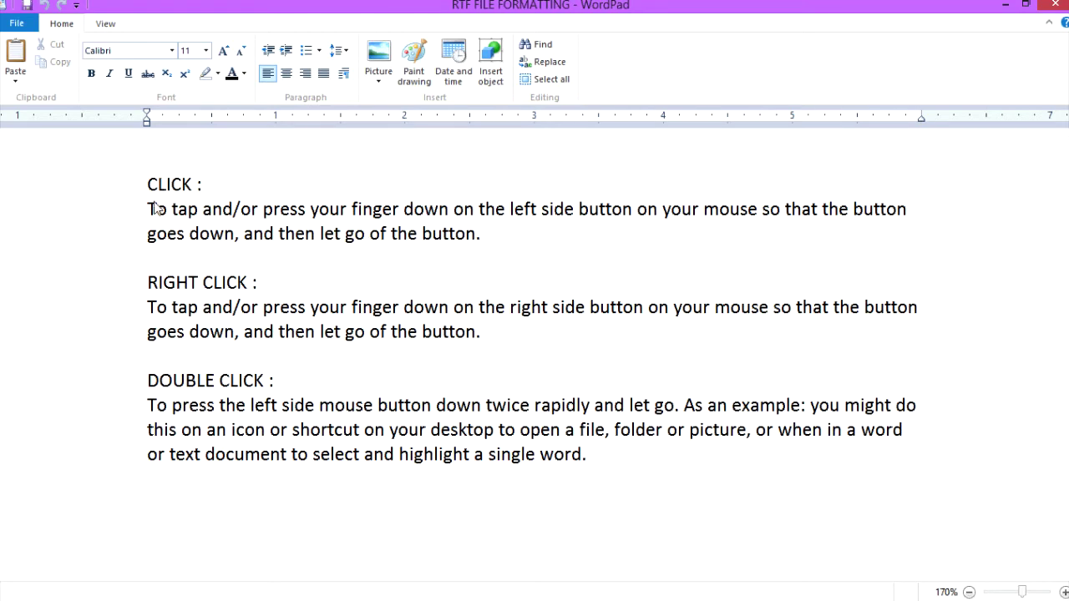
left_click(707, 216)
left_click(147, 286)
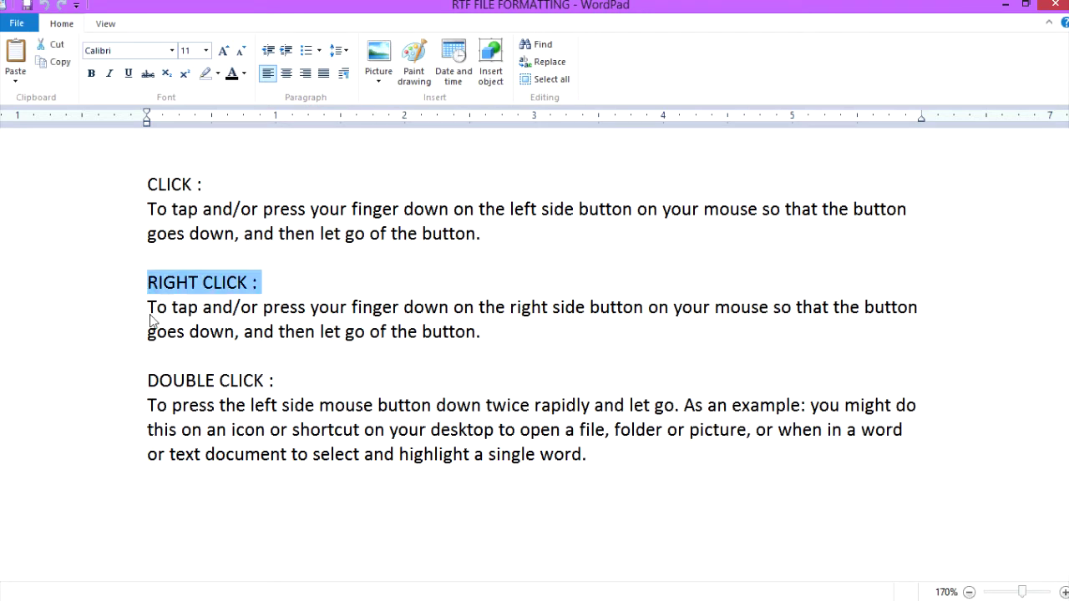
Step: Select and deselect the RIGHT CLICK paragraph, then bring up and dismiss its shortcut menu
double_click(142, 311)
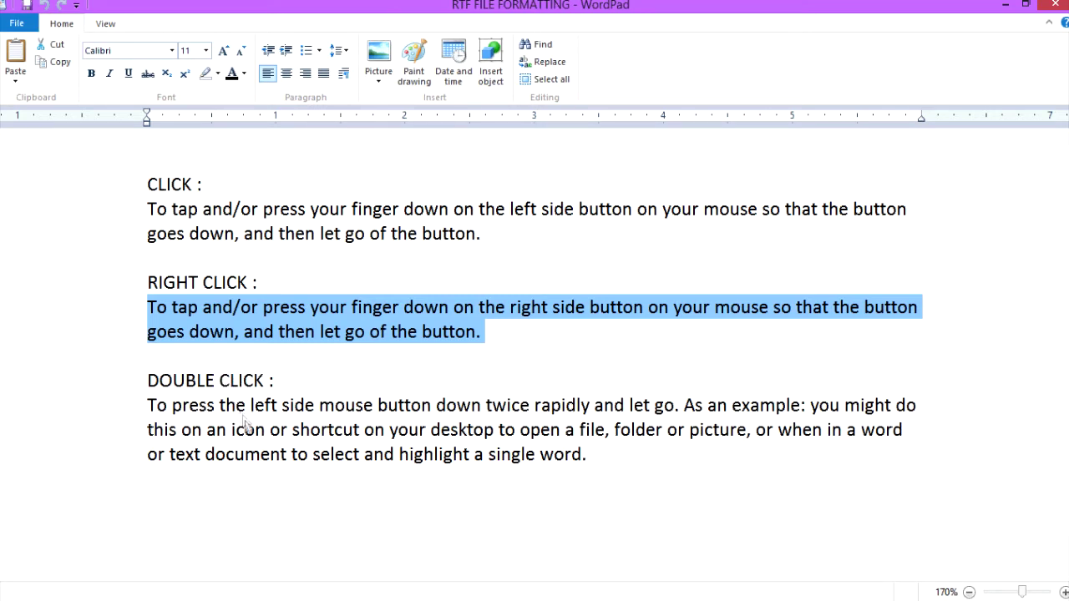
left_click(230, 328)
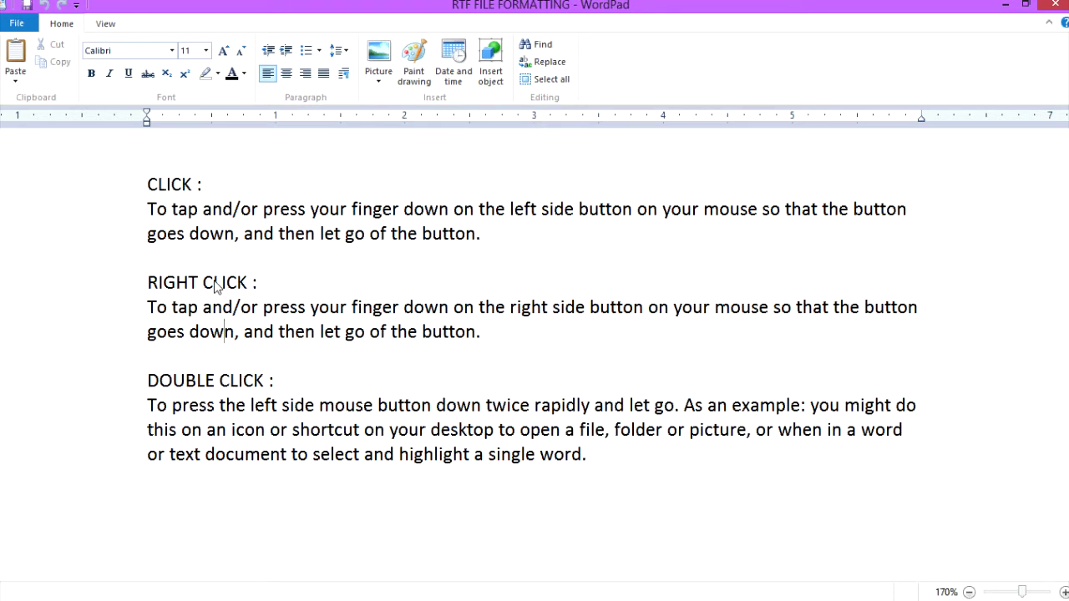
right_click(215, 284)
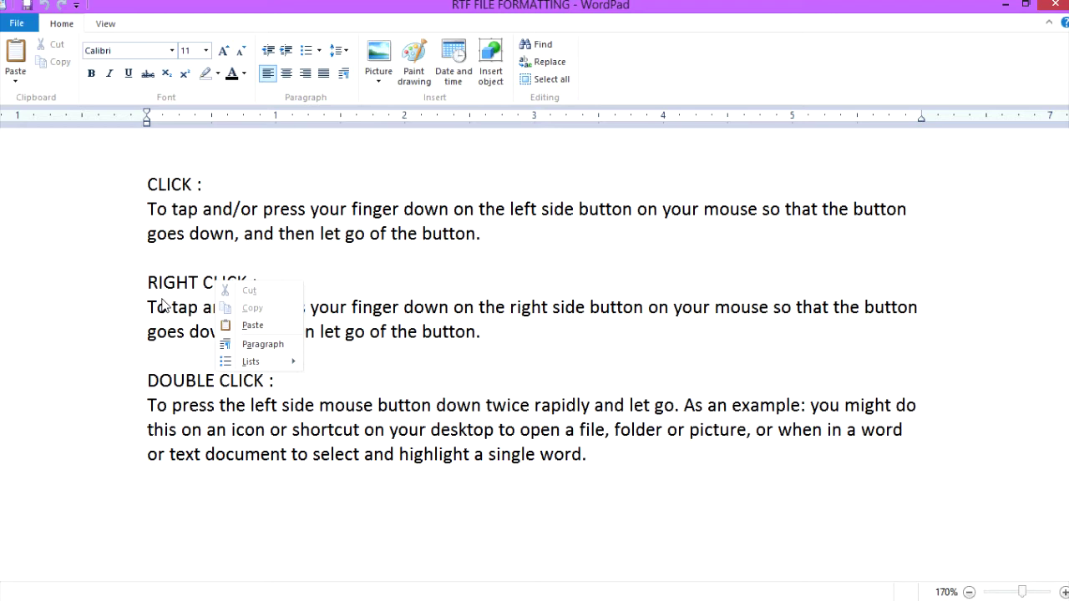
left_click(150, 389)
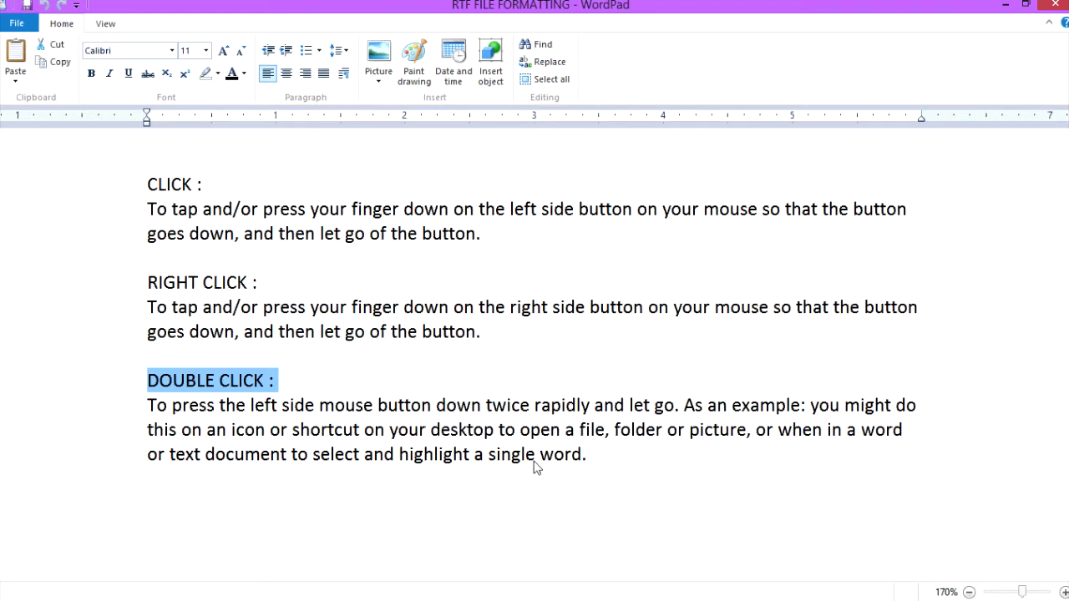
Step: Select the word 'single' in the DOUBLE CLICK definition, then deselect it
double_click(507, 455)
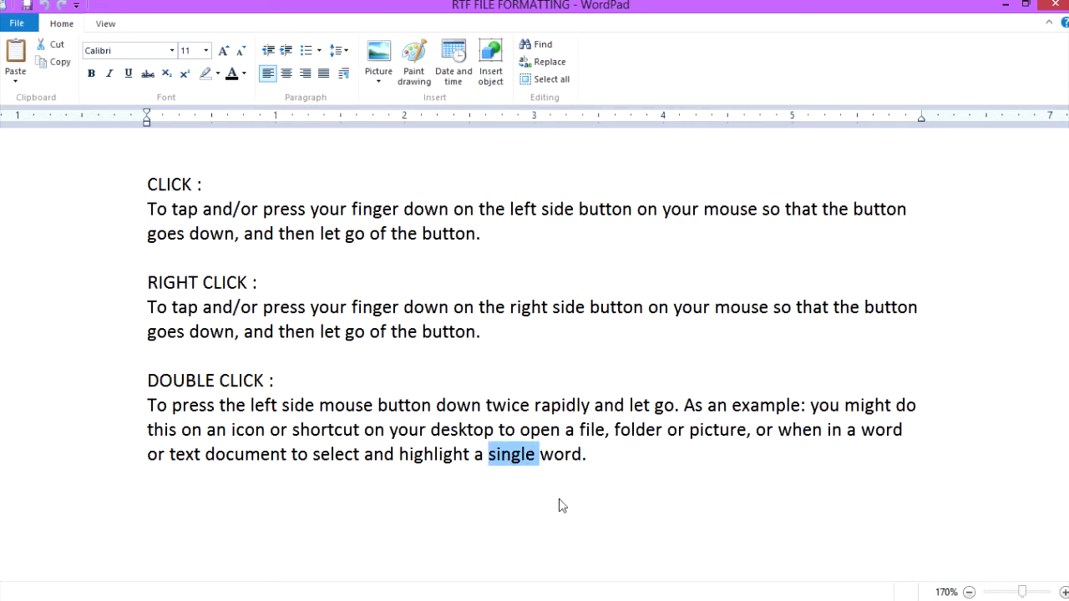
left_click(399, 409)
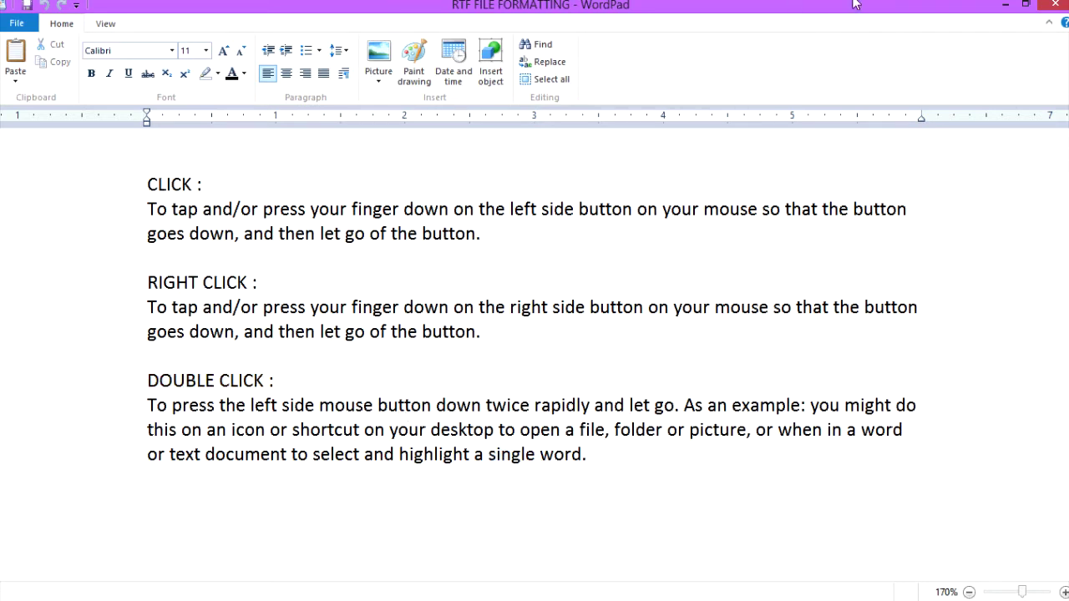
Step: Close WordPad and create an empty text document named 'letter' on the desktop
left_click(1053, 6)
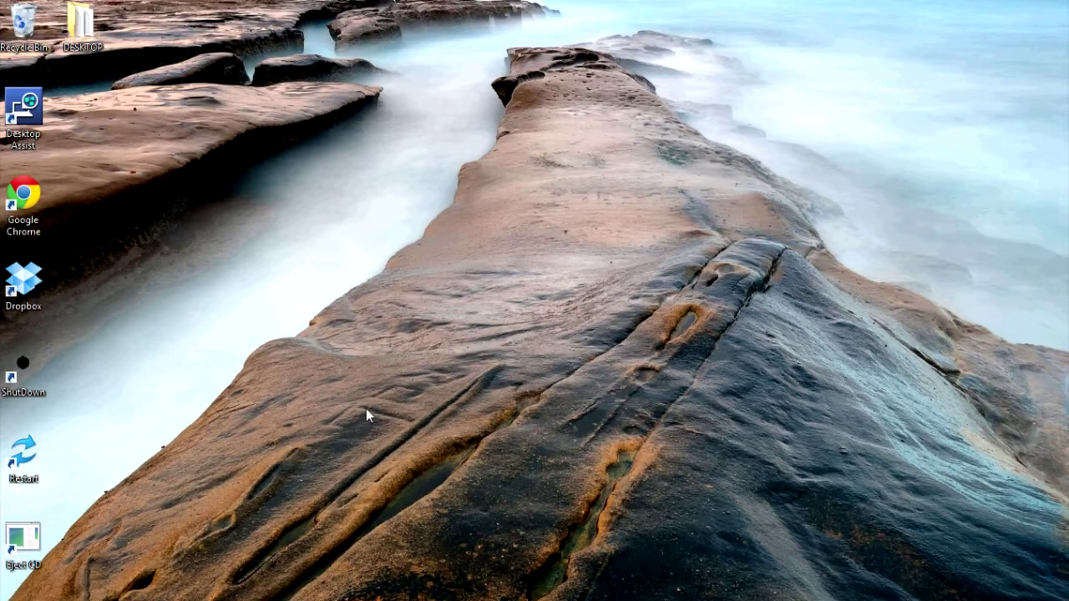
right_click(328, 156)
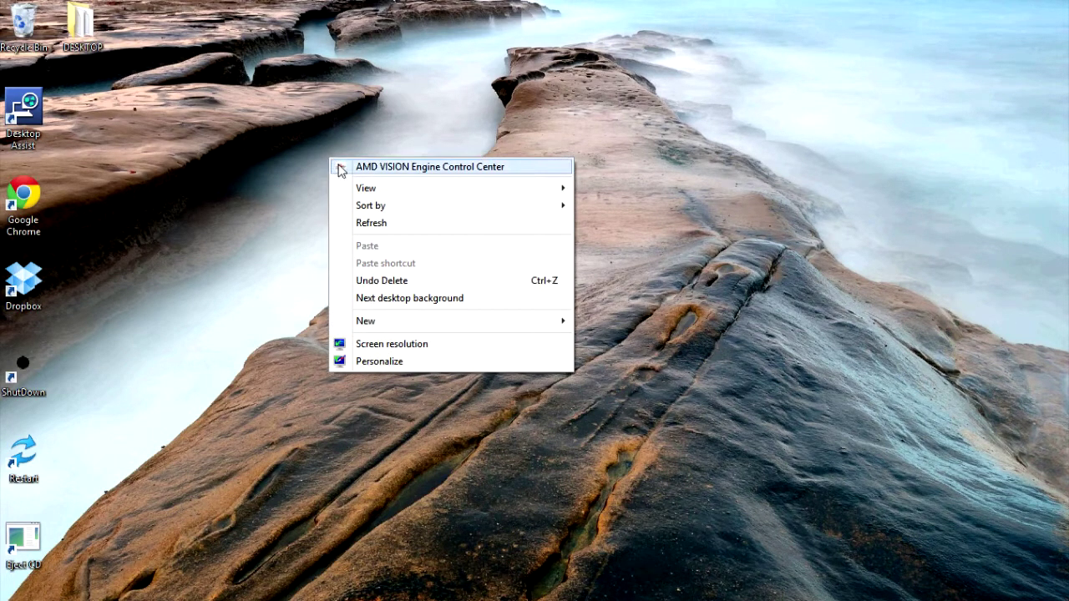
mouse_move(409, 325)
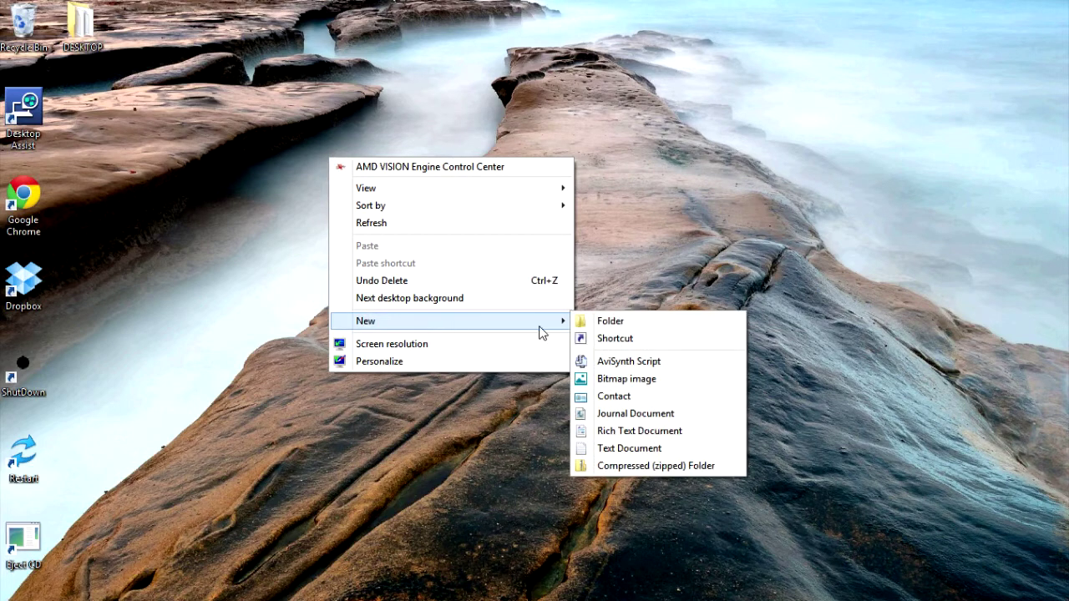
left_click(633, 449)
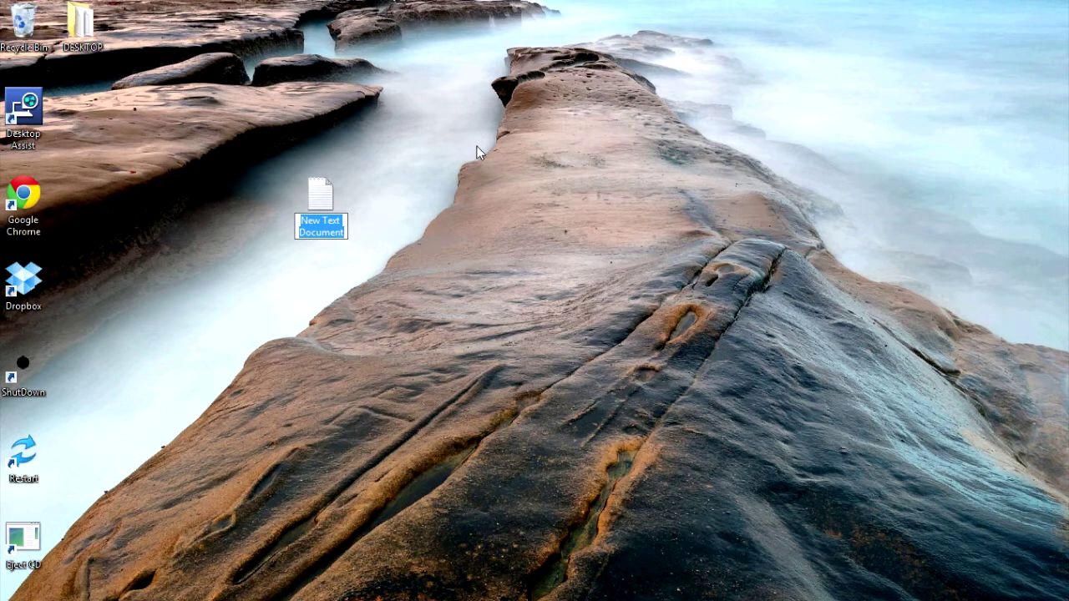
type("letter")
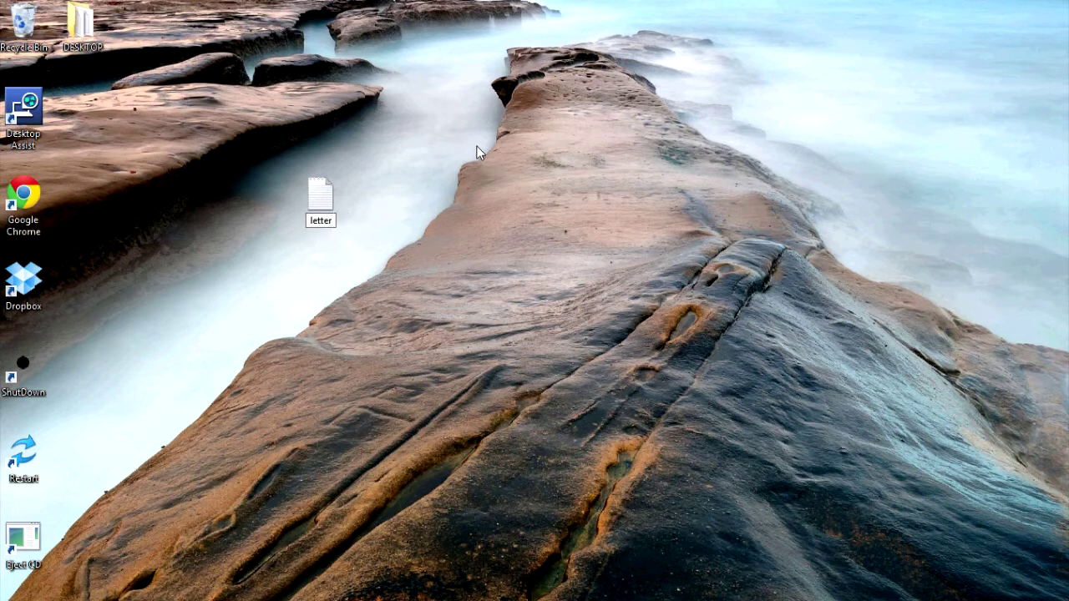
key("Return")
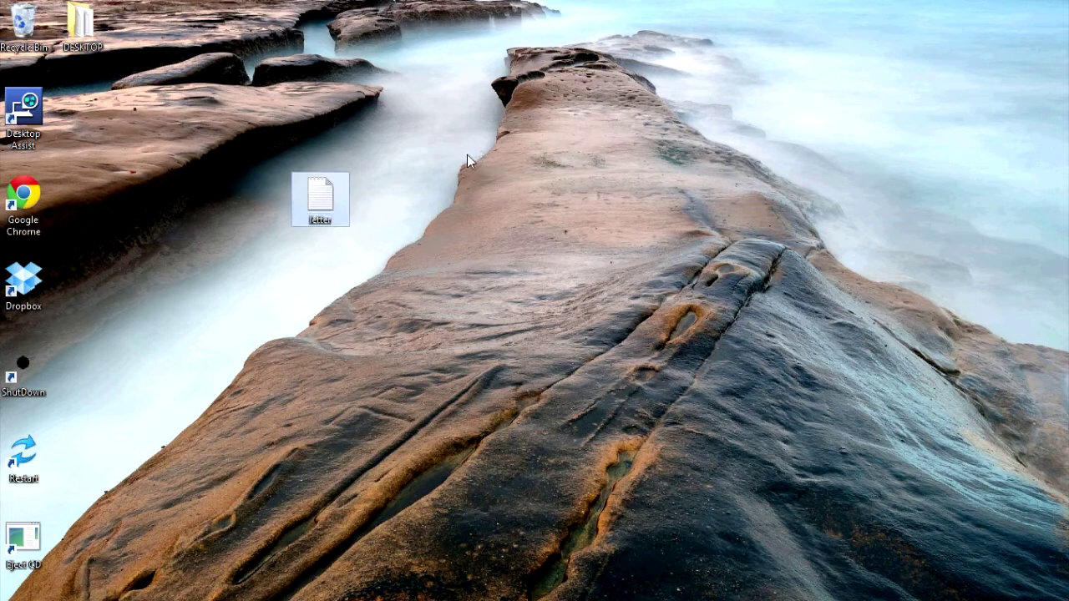
Step: Open the letter file in Notepad and maximize its window
double_click(318, 198)
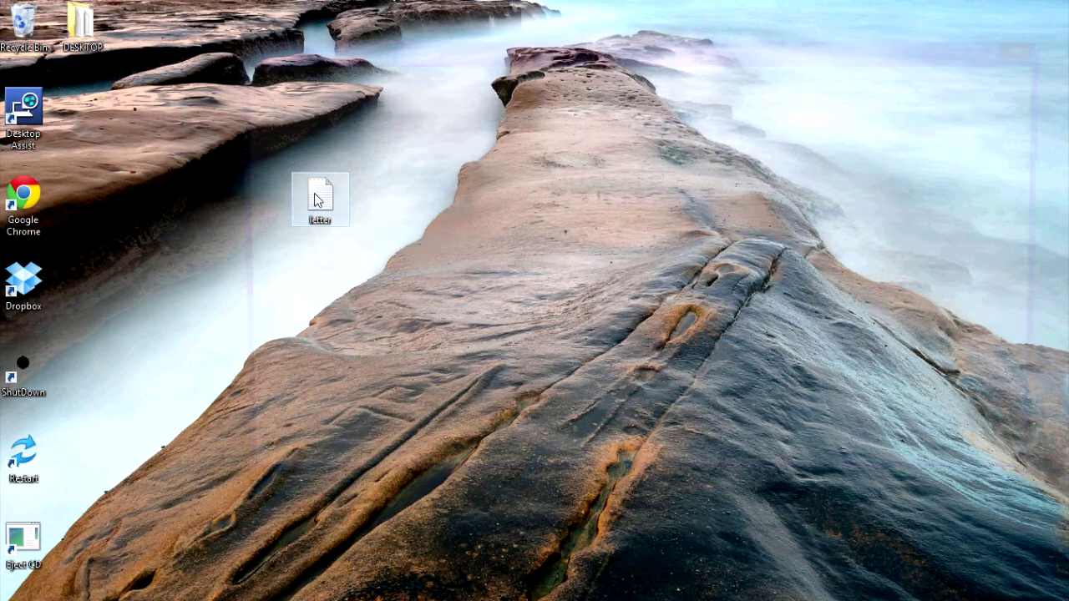
left_click_drag(563, 65, 378, 79)
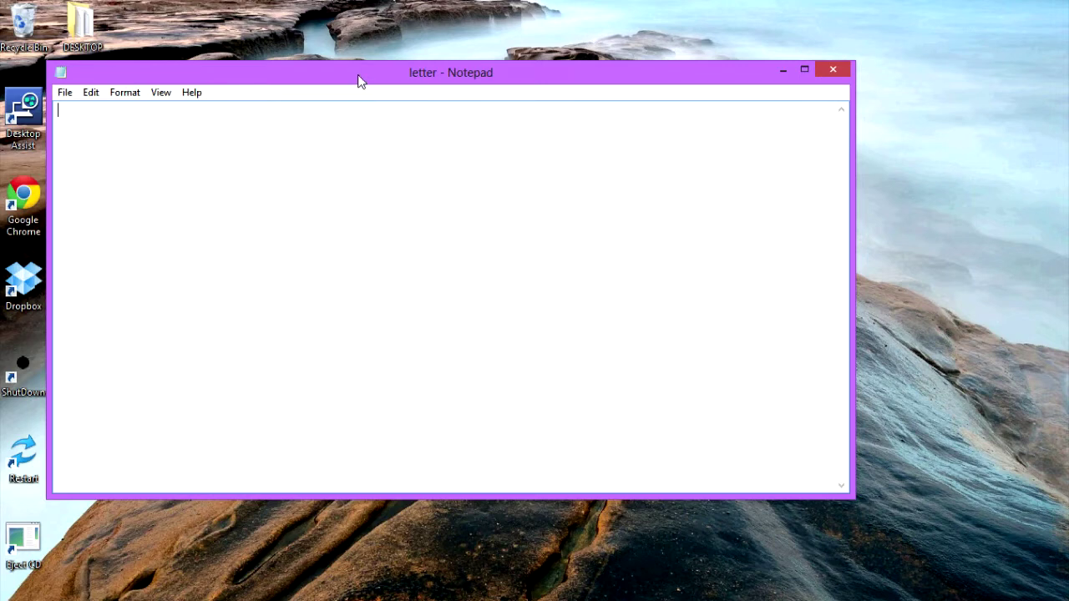
double_click(358, 78)
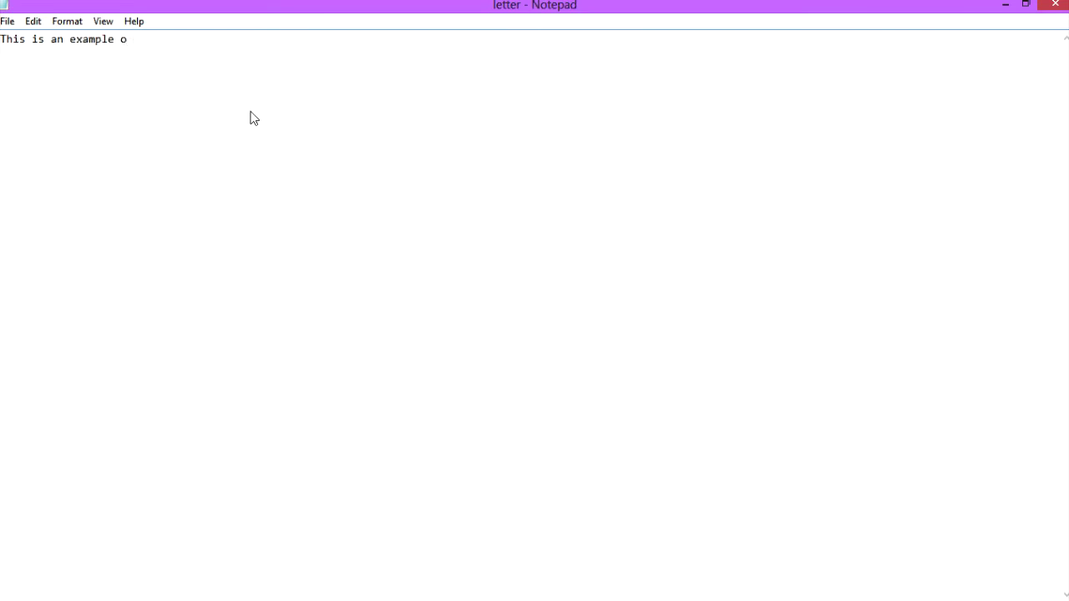
Step: Finish the sentence with 'simple' and select part of the line
type("simple")
left_click_drag(127, 47, 234, 39)
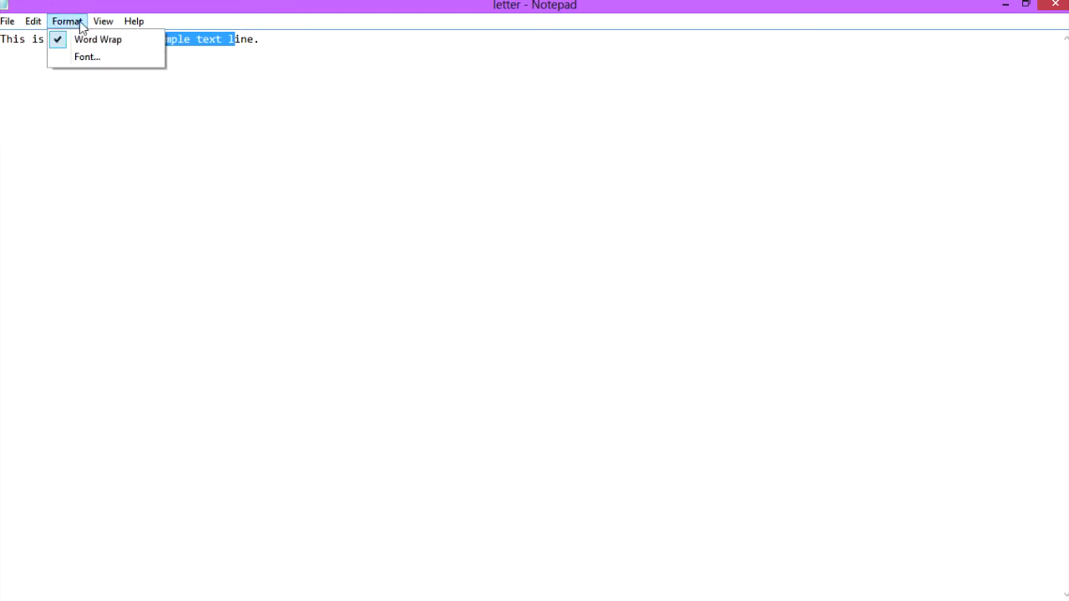
Step: Replace 'simple' with 'black and white' in the sample sentence
mouse_move(104, 23)
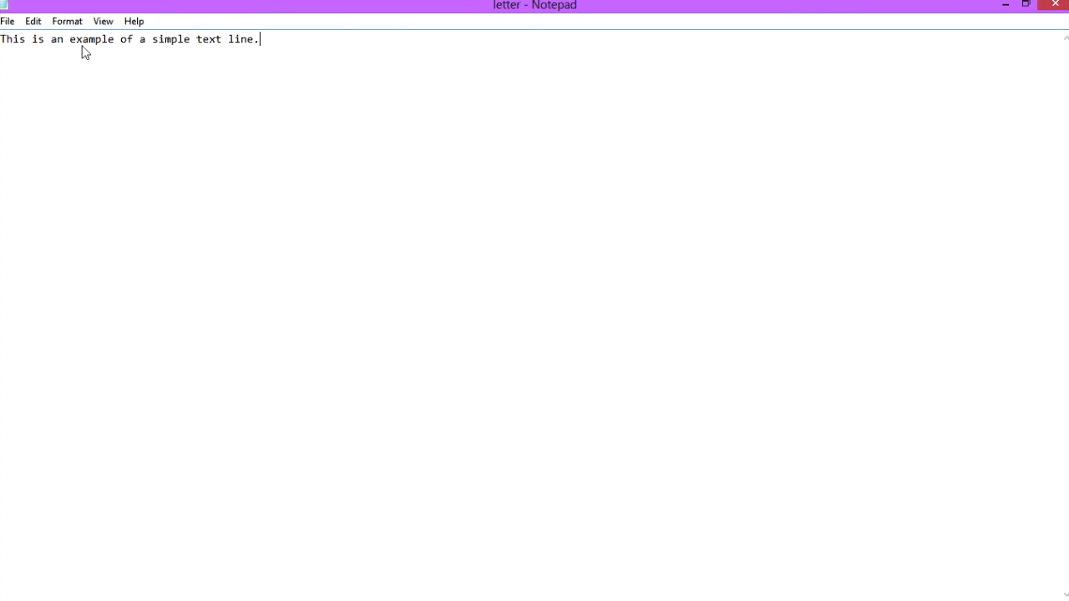
double_click(169, 43)
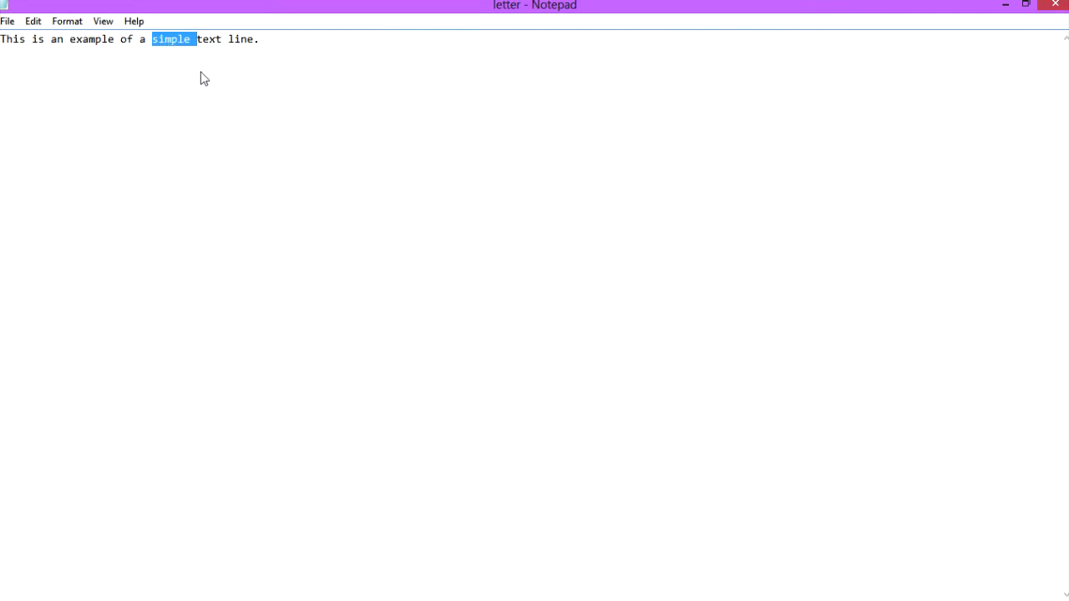
left_click(194, 57)
left_click_drag(153, 43, 191, 44)
type("black")
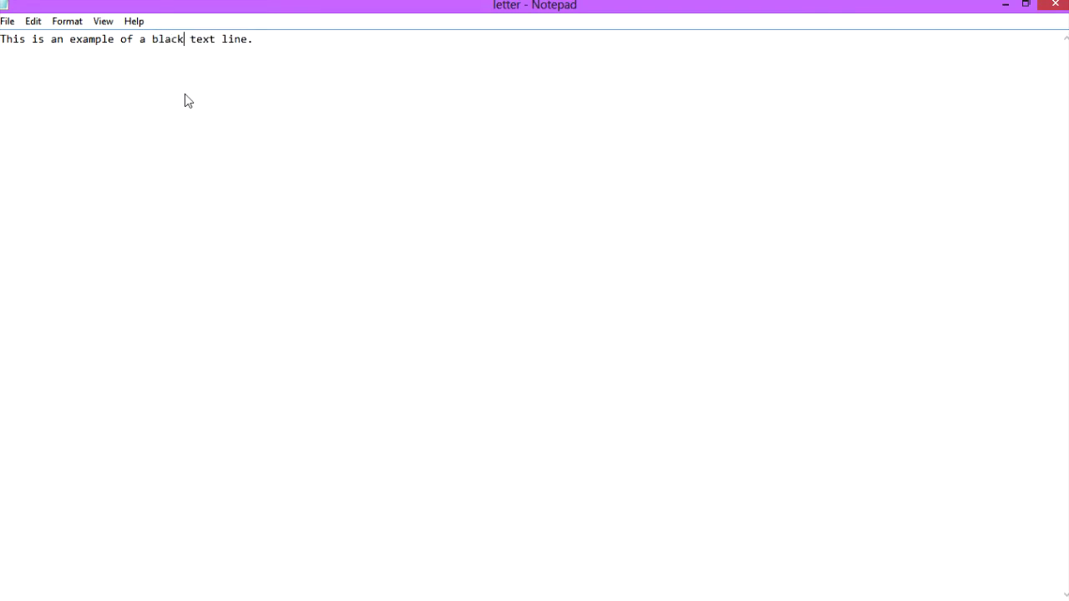
type(" and white")
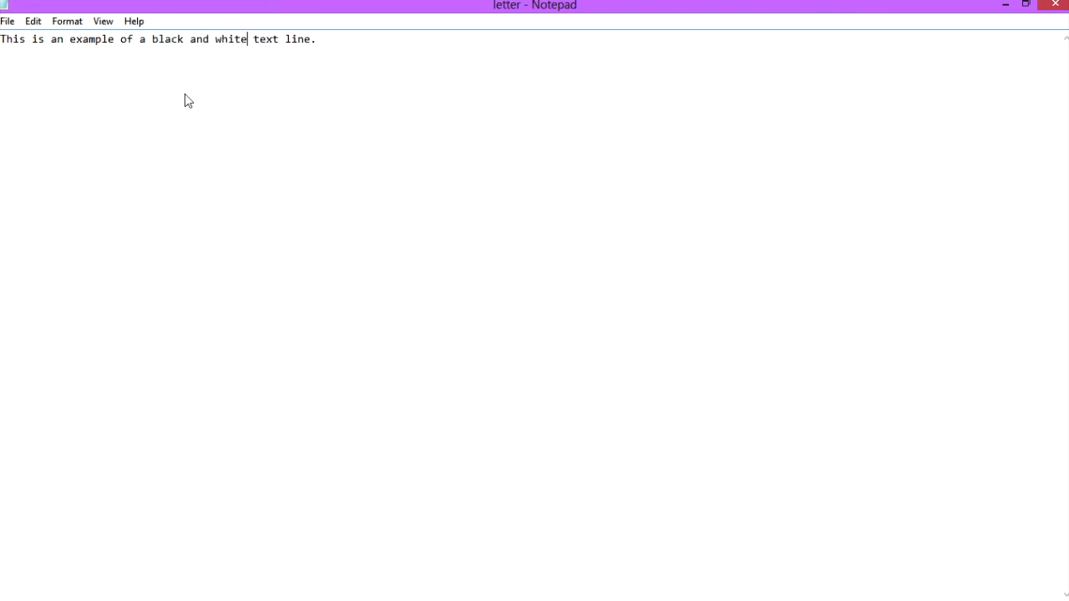
left_click(310, 40)
Step: Close the letter without saving and create a new Rich Text Document on the desktop
left_click(1054, 6)
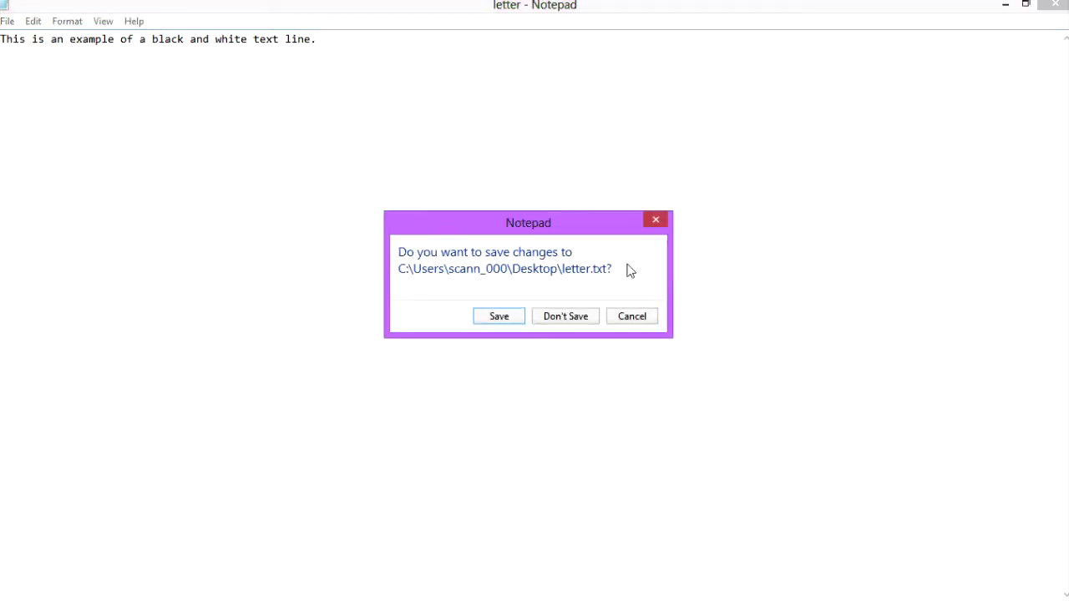
left_click(559, 318)
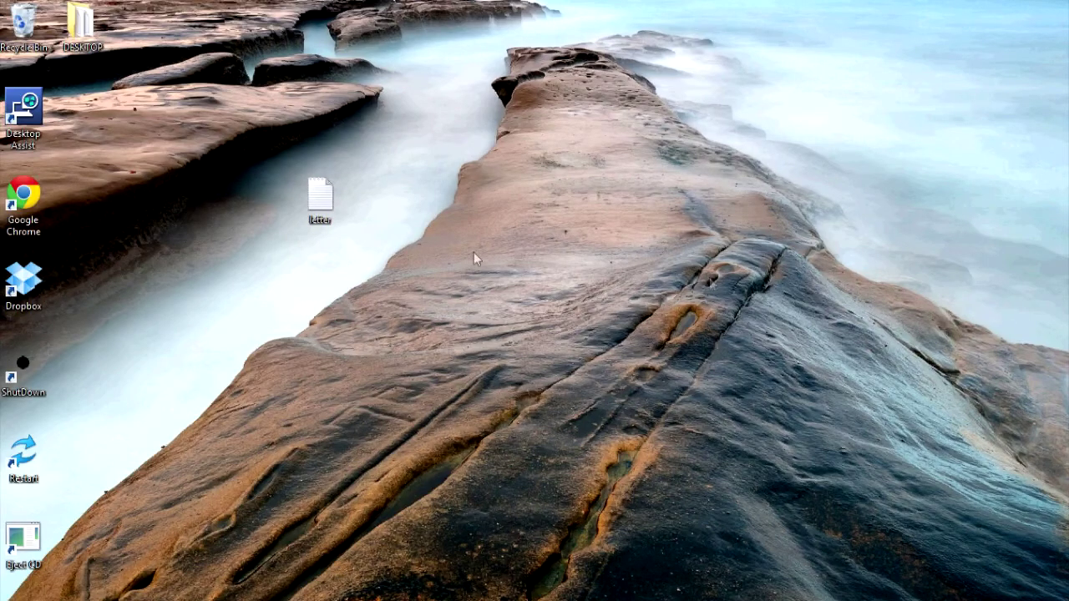
right_click(266, 248)
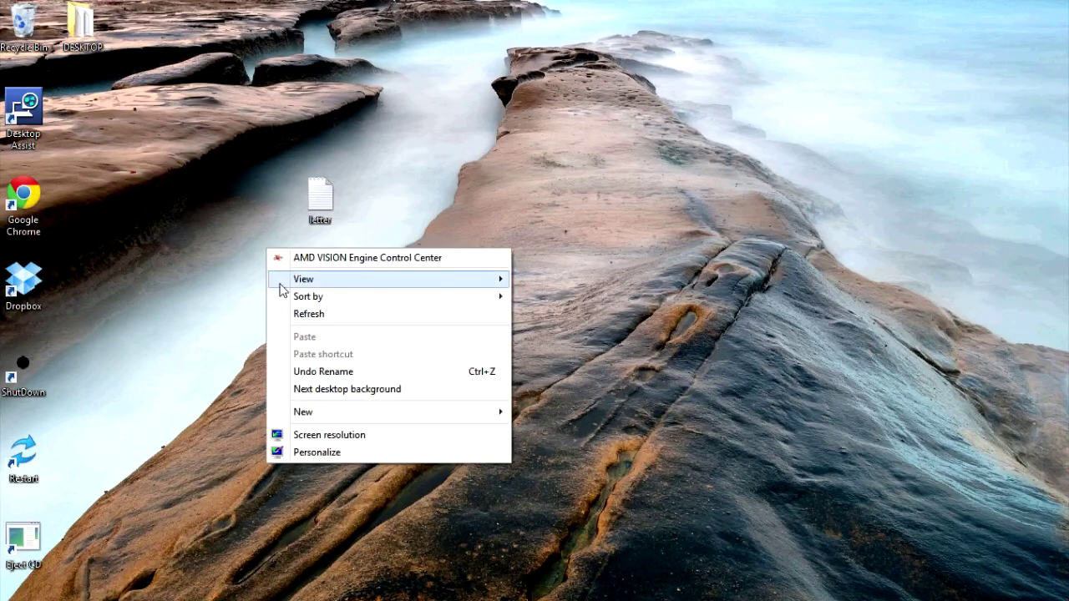
mouse_move(336, 409)
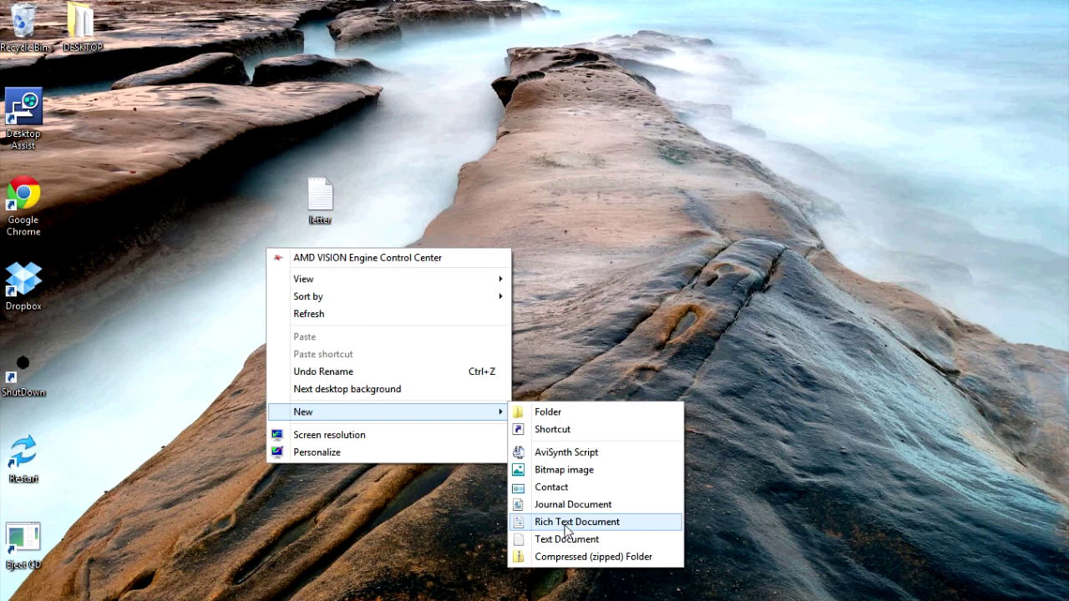
left_click(167, 308)
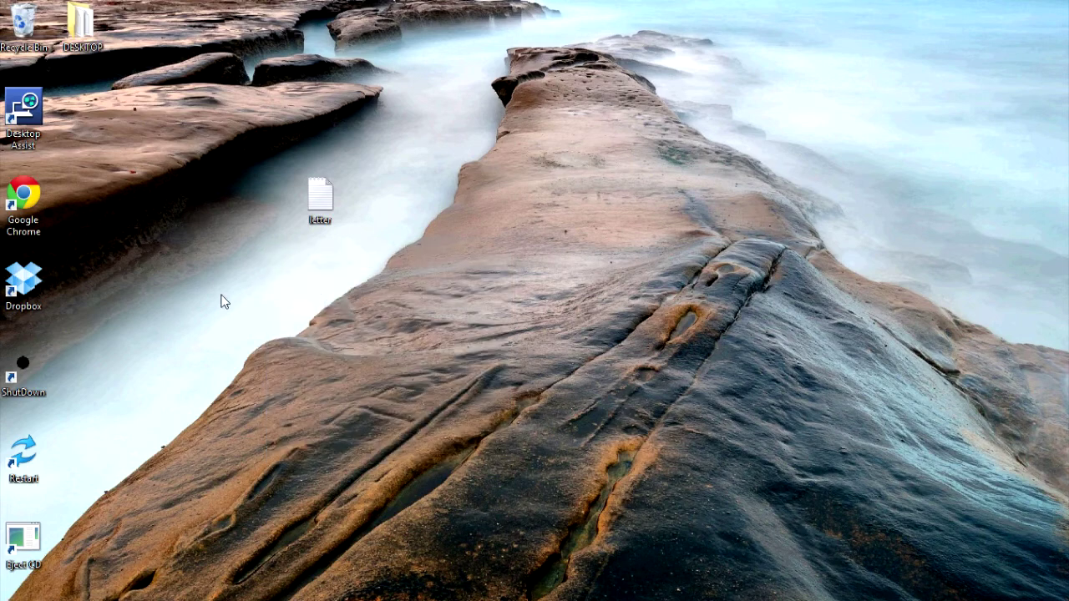
right_click(248, 323)
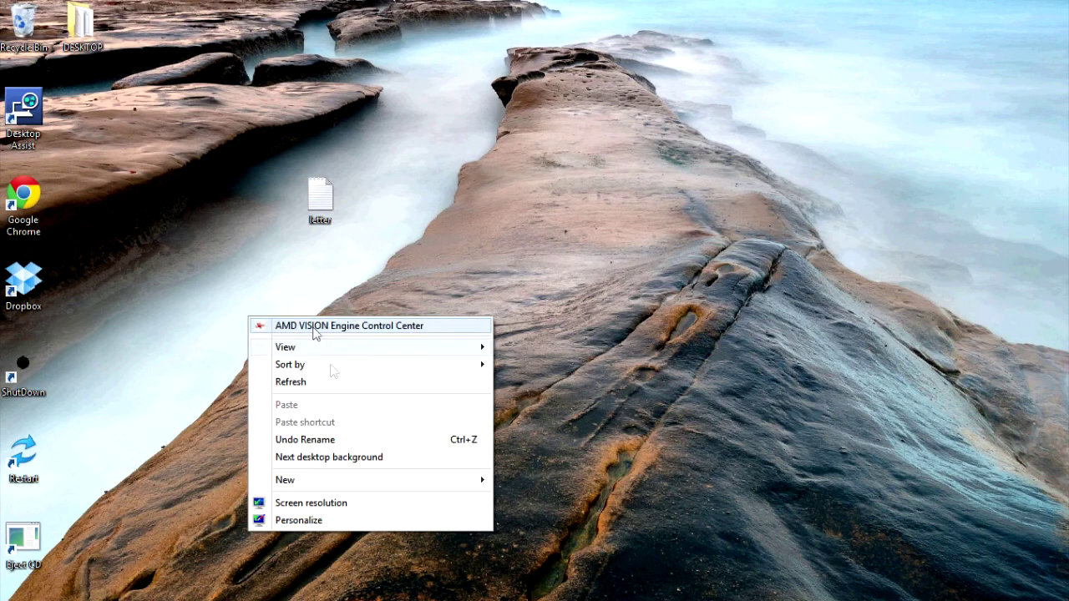
mouse_move(358, 480)
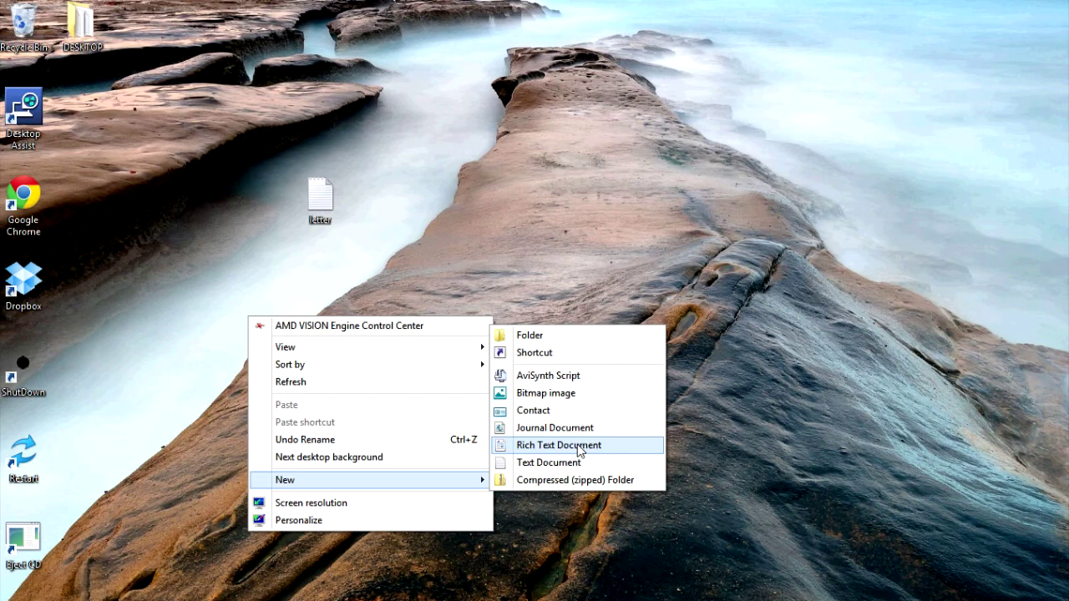
left_click(558, 445)
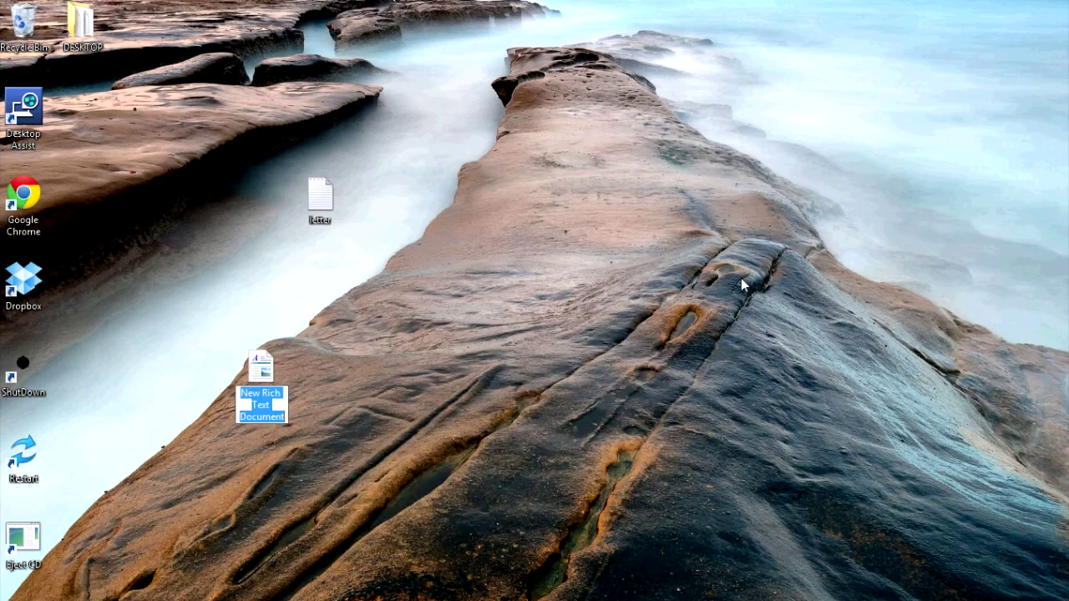
Step: Open the new Rich Text Document in WordPad, close it, and return to RTF FILE FORMATTING
left_click(260, 370)
double_click(260, 370)
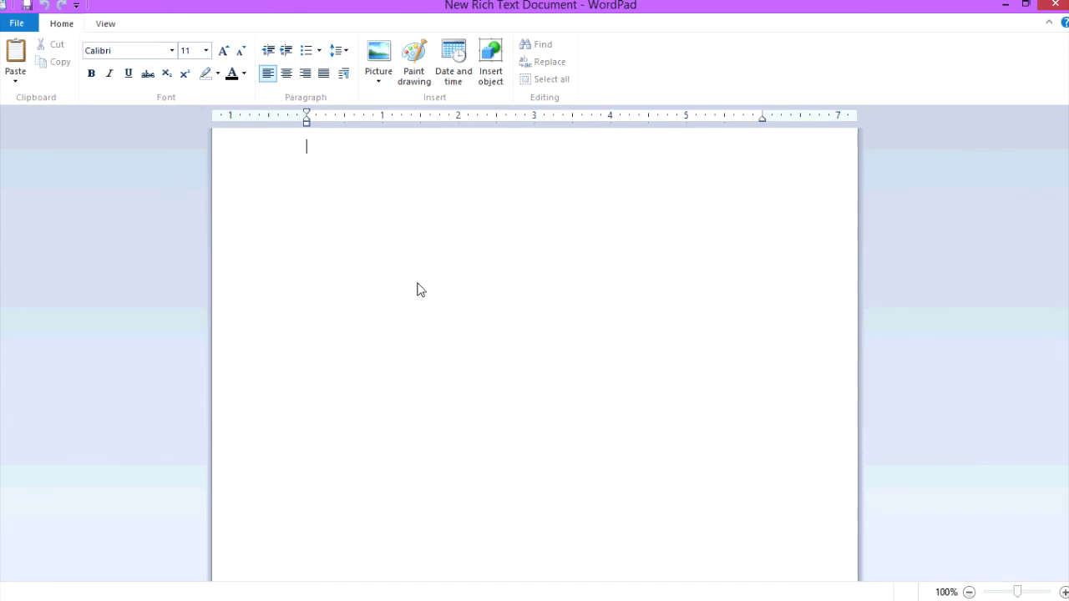
mouse_move(1065, 3)
left_click(1048, 10)
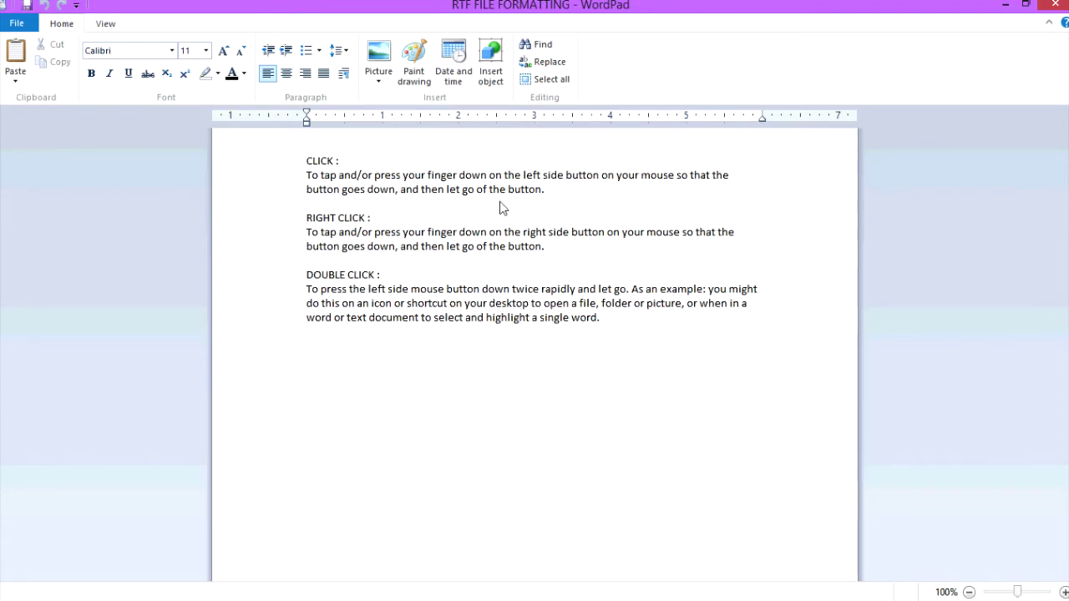
scroll(501, 208, "up", 8)
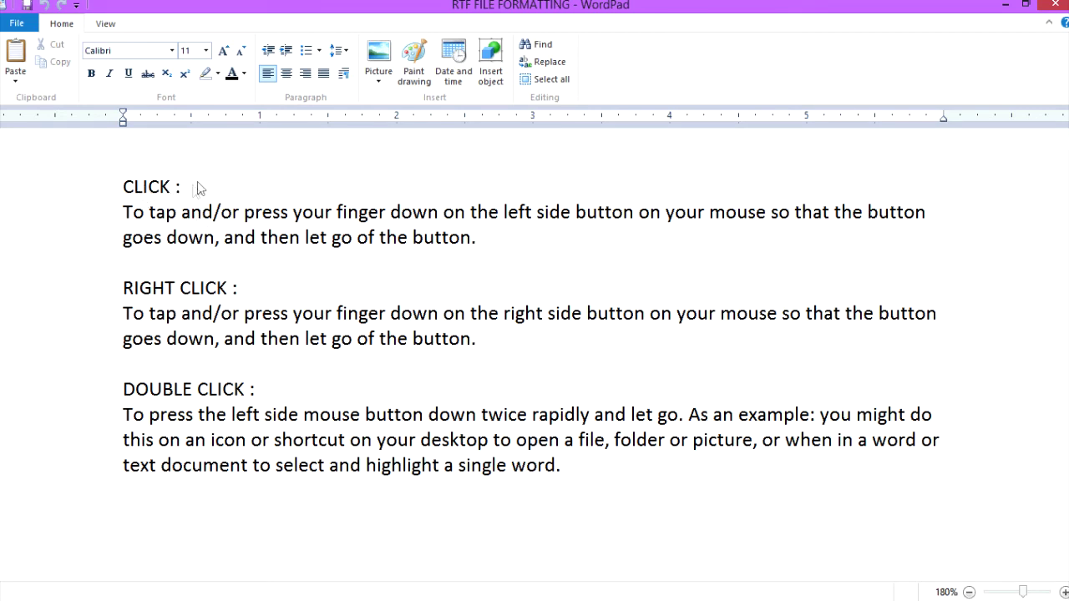
Step: Bold 'CLICK :', then apply italic, bold and underline to 'RIGHT CLICK :'
left_click_drag(186, 188, 124, 198)
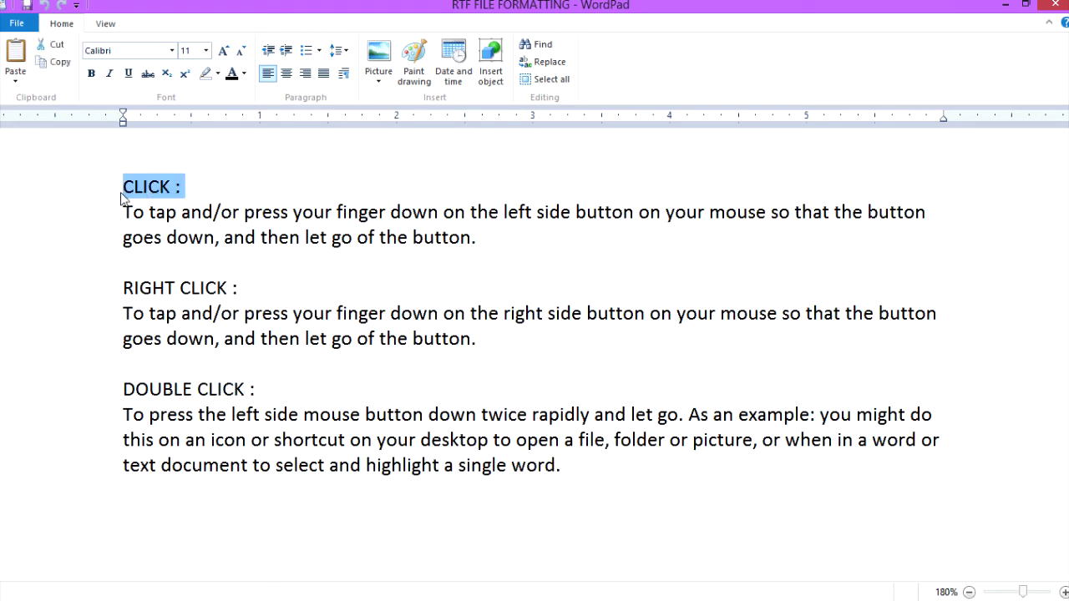
left_click(92, 75)
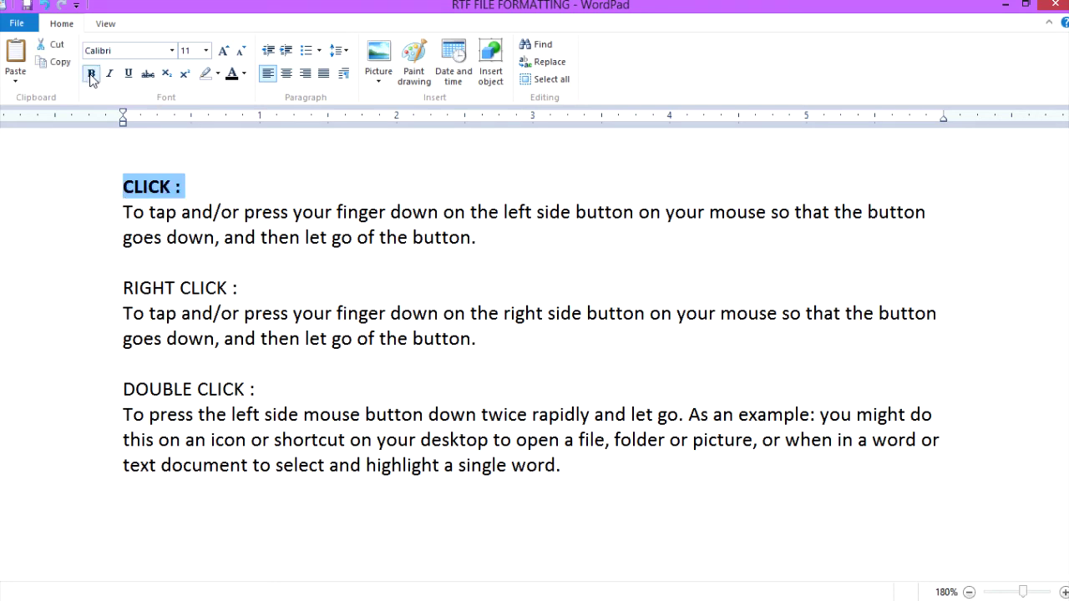
triple_click(128, 291)
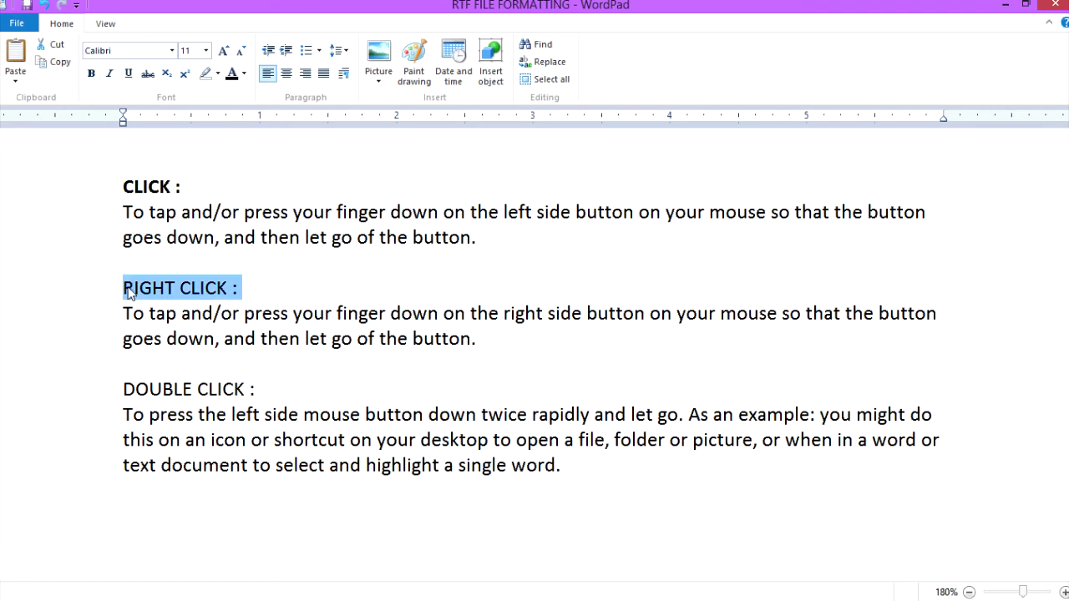
left_click(111, 75)
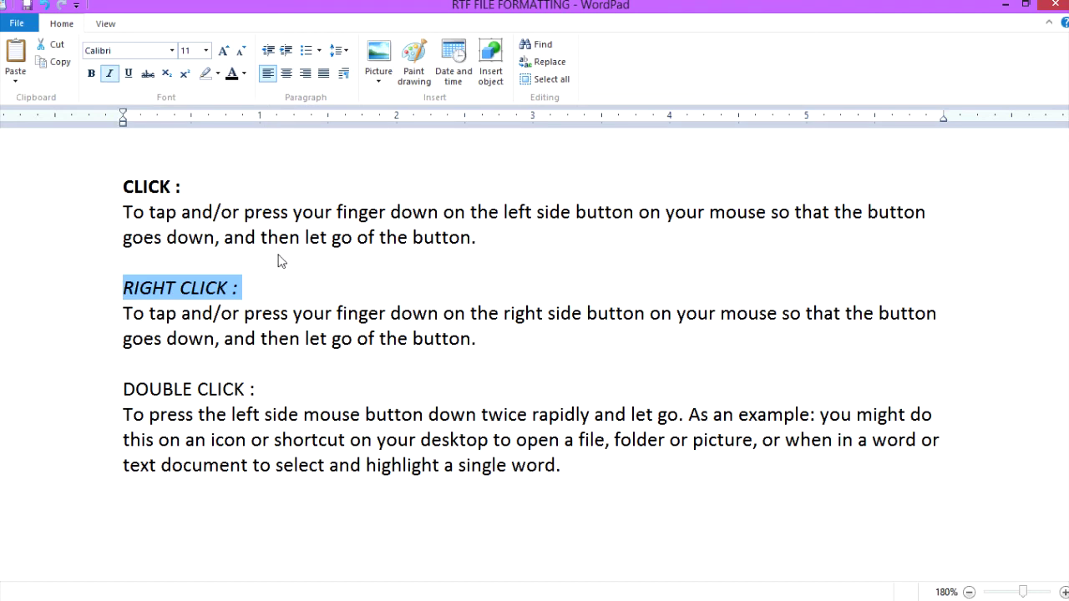
left_click(91, 74)
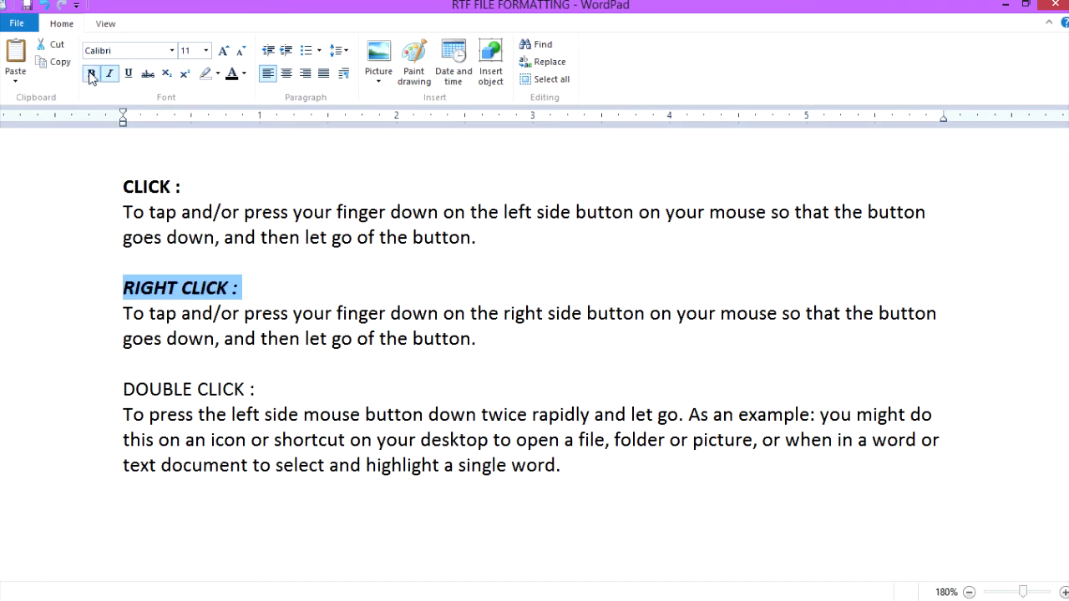
left_click(132, 75)
left_click(244, 314)
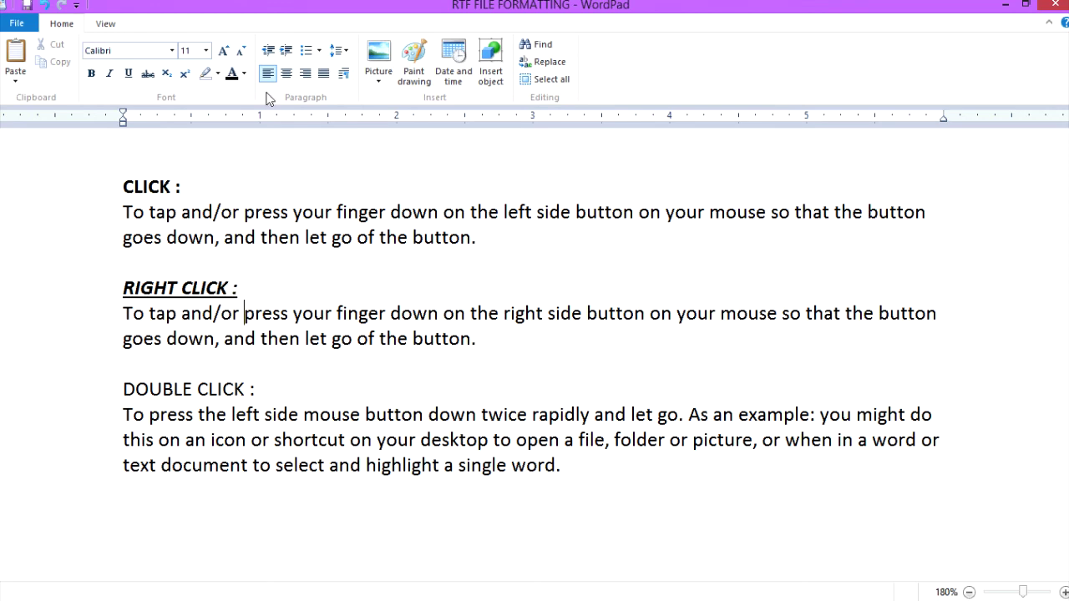
left_click(113, 292)
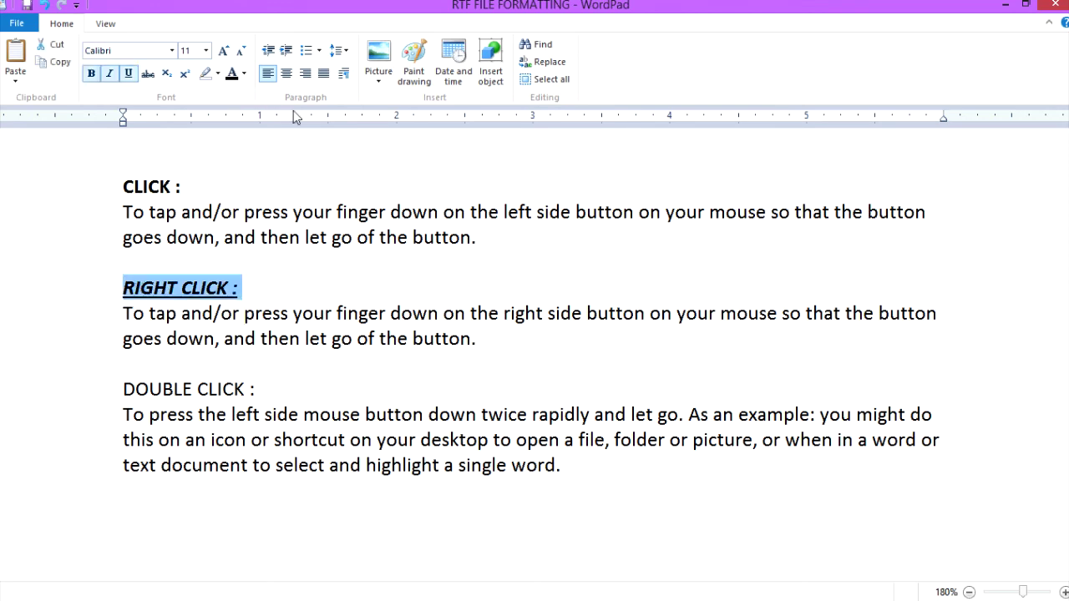
Step: Apply bright red font colour to the 'RIGHT CLICK :' heading, then deselect it
left_click(243, 74)
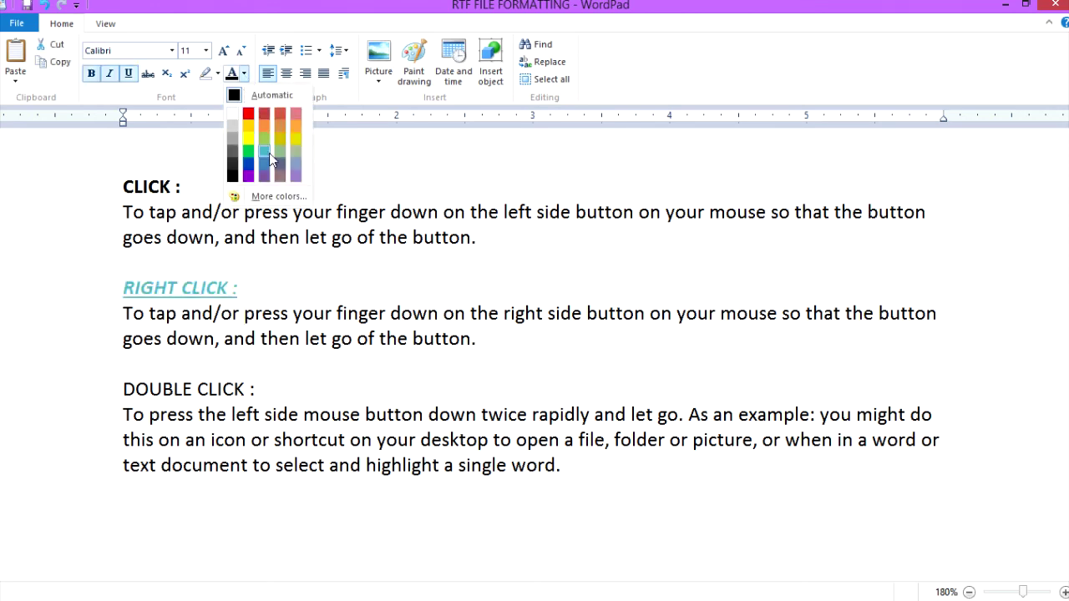
left_click(249, 114)
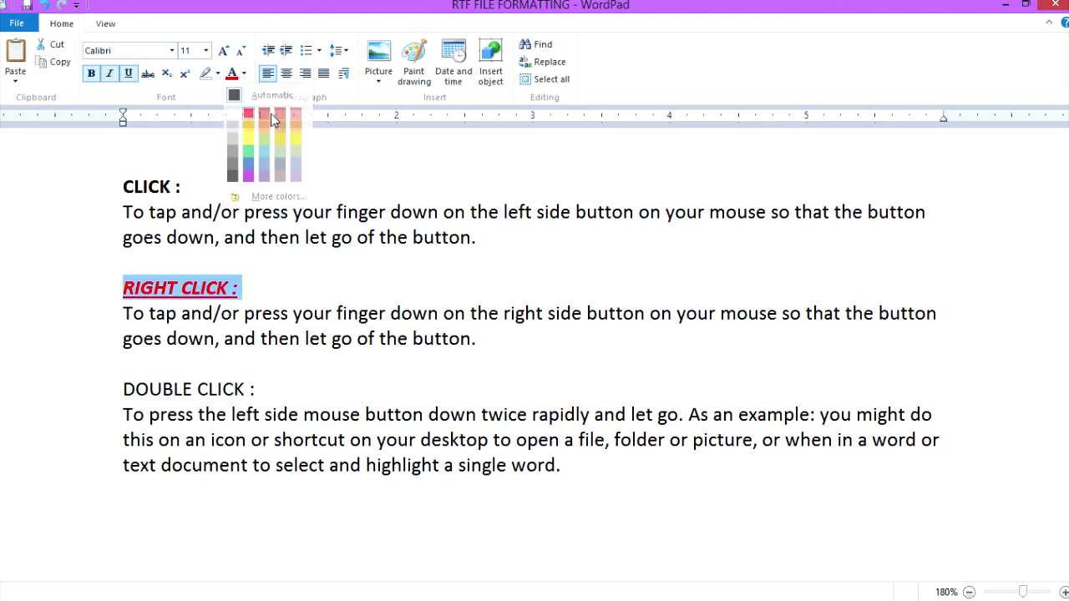
left_click(292, 364)
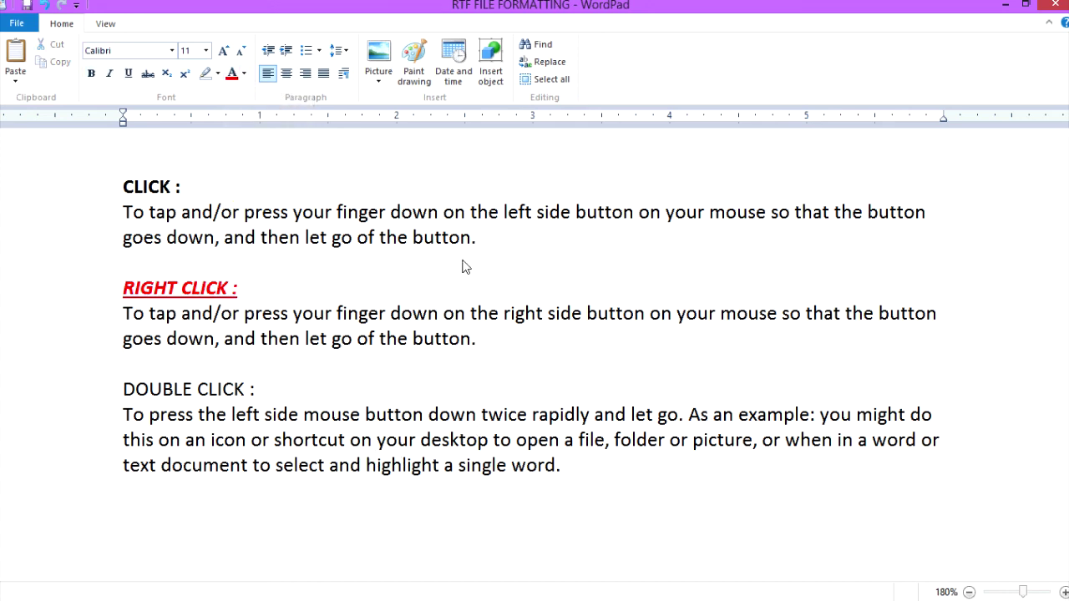